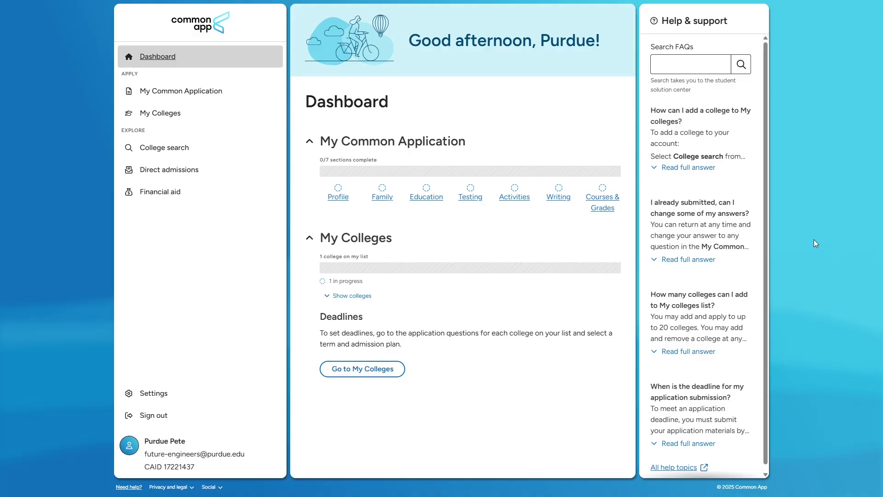
Step: Go to My Colleges and bring up Purdue University's college information page
left_click(207, 113)
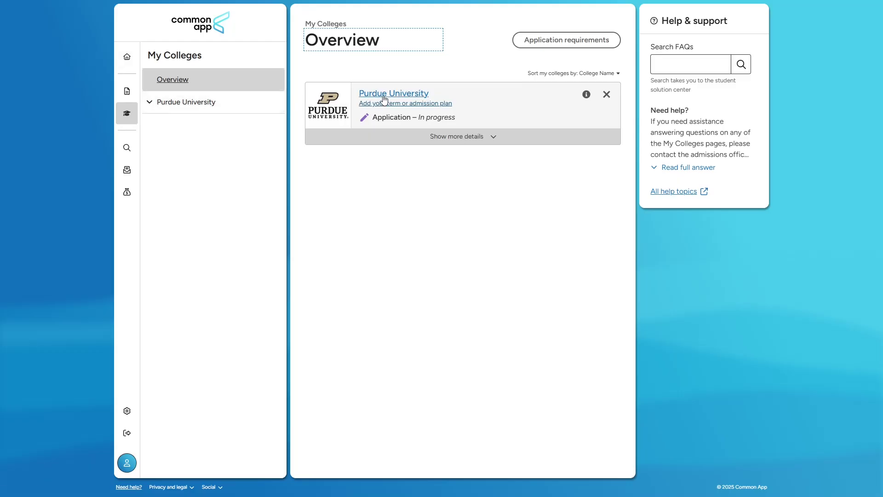
left_click(386, 94)
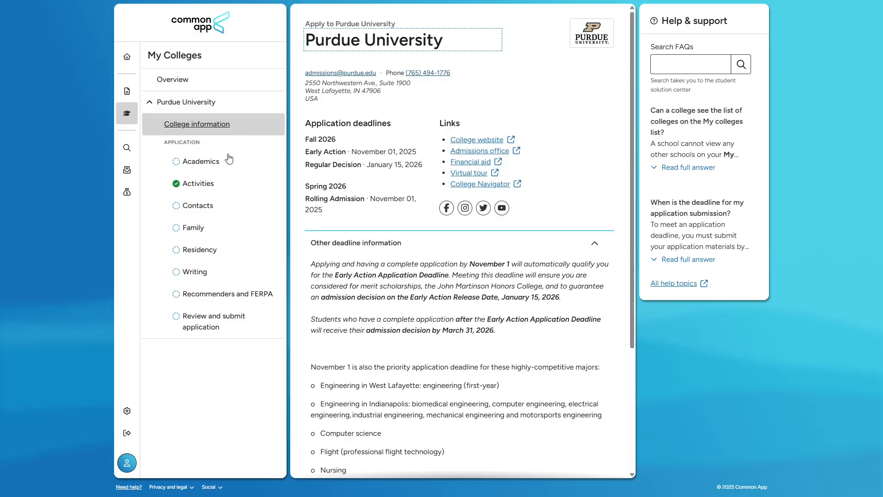
Step: In Purdue's Academics section, choose Fall 2026 as the preferred start term
left_click(211, 167)
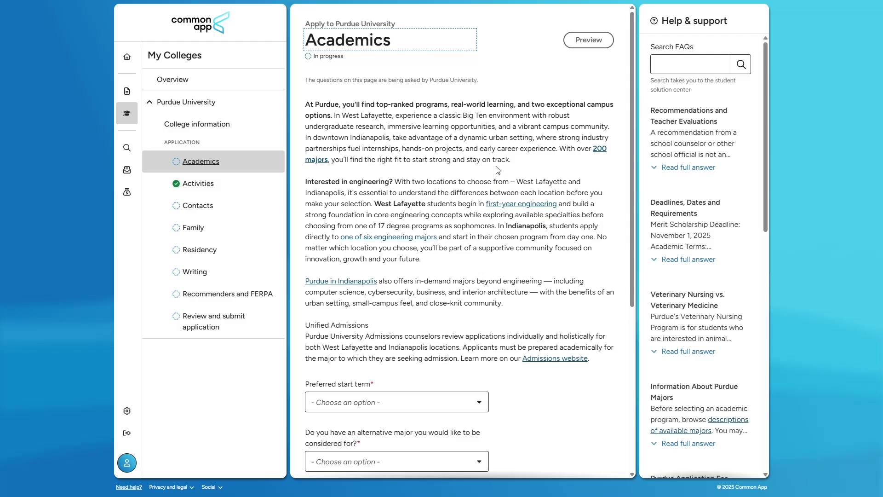
scroll(498, 170, "down", 3)
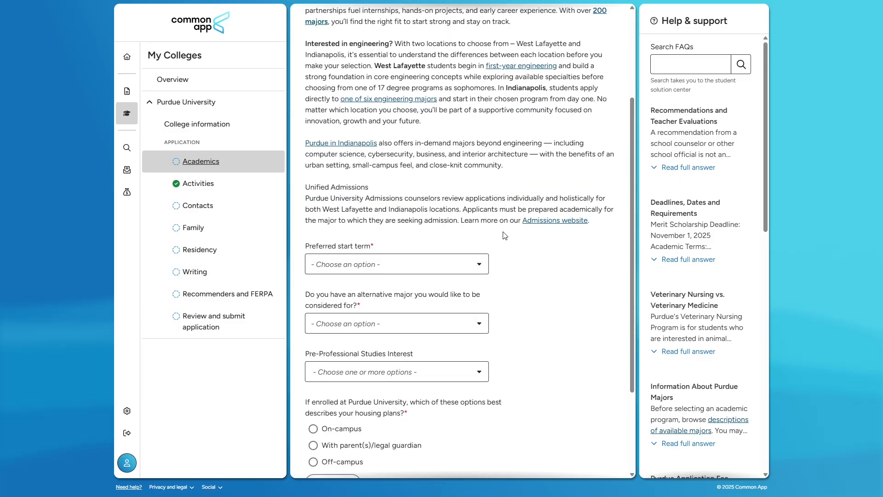
left_click(480, 264)
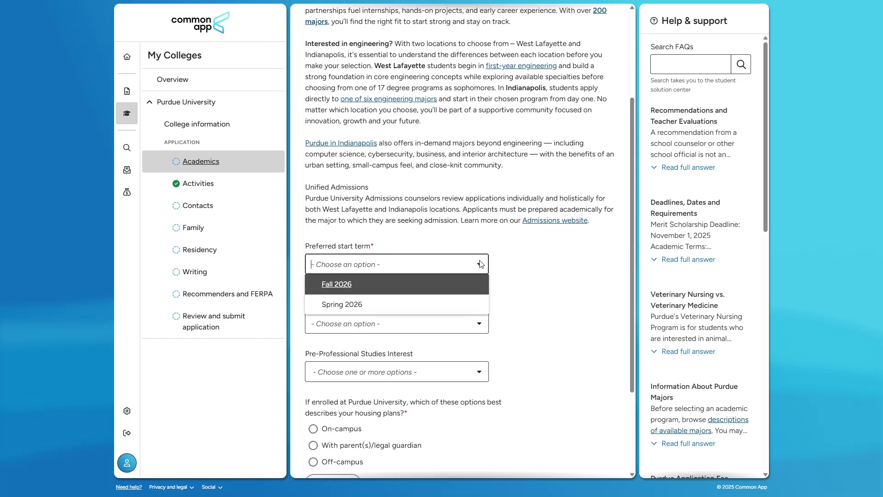
left_click(461, 287)
scroll(482, 278, "down", 1)
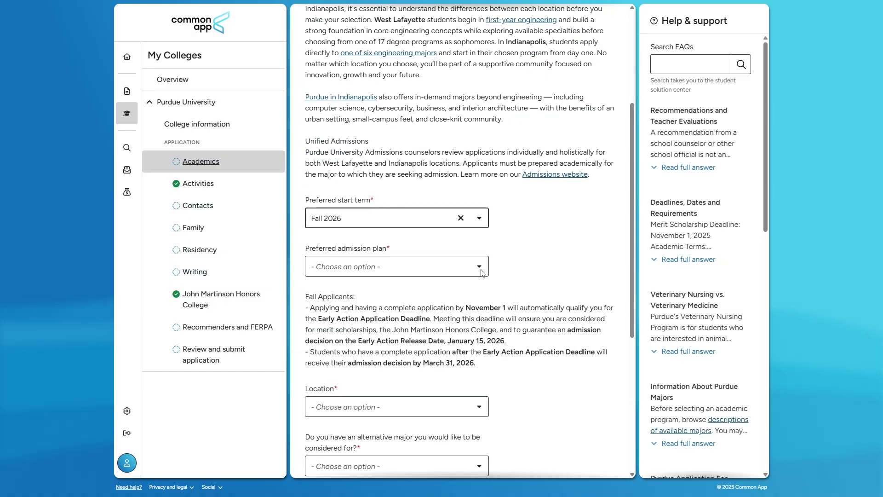
Step: Select Early Action in the Preferred admission plan dropdown
left_click(482, 273)
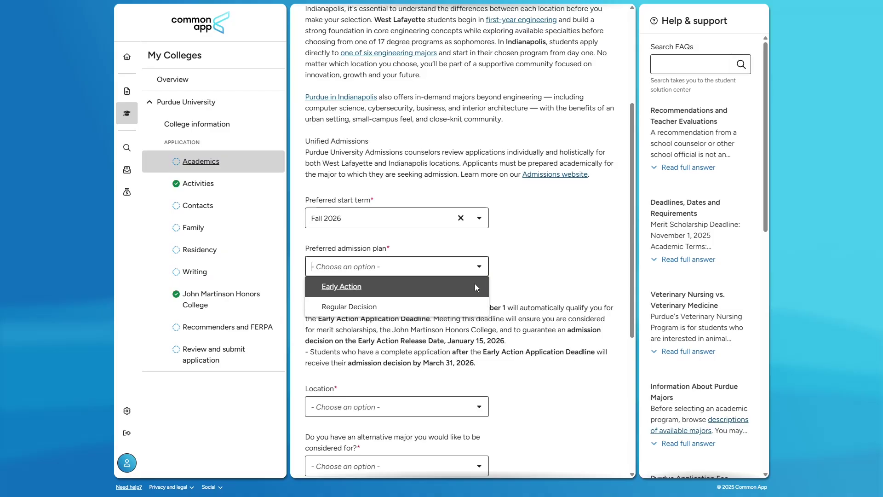
left_click(476, 287)
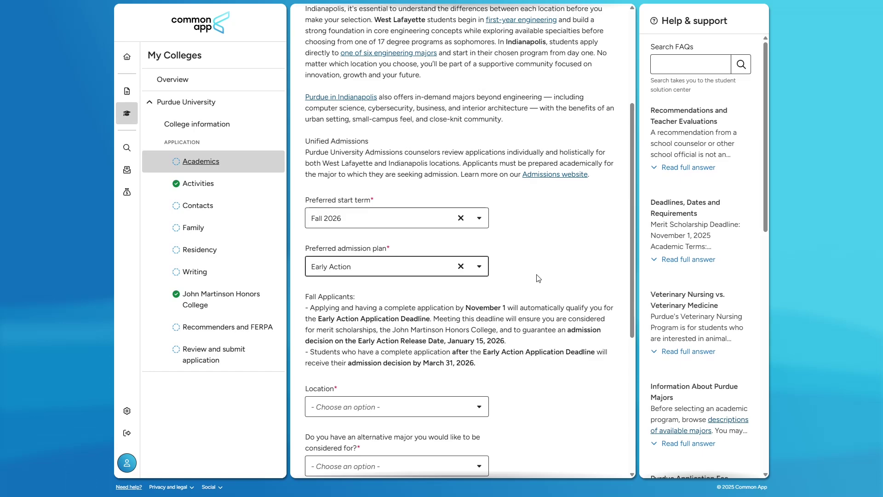
Step: Choose Purdue University in Indianapolis as the application location
scroll(538, 277, "down", 5)
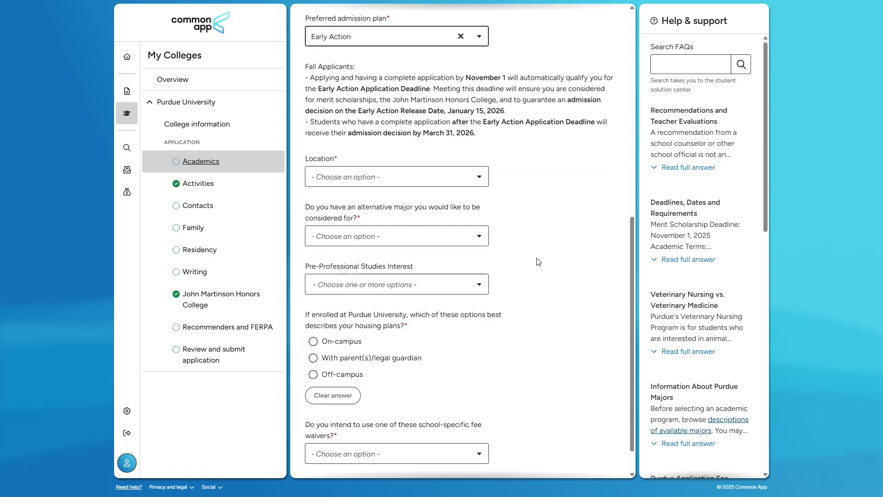
left_click(440, 184)
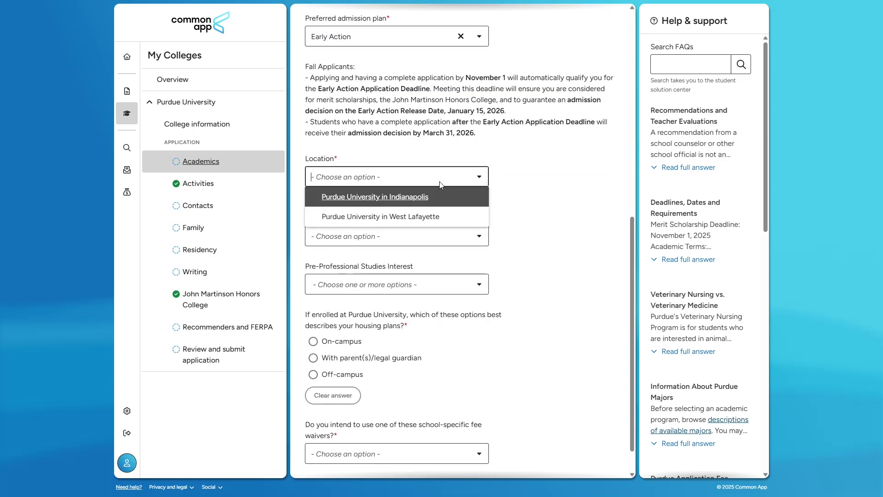
left_click(455, 206)
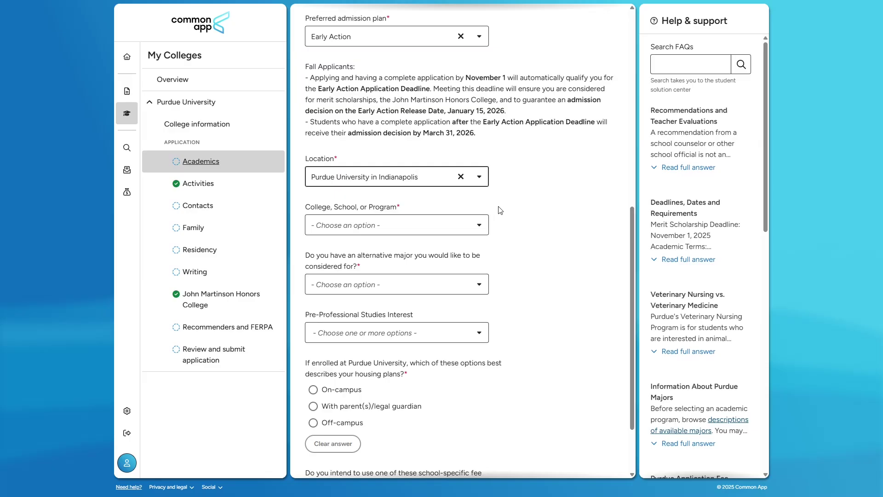
Step: Set the program to College of Engineering and the major to Motorsports Engineering
left_click(480, 224)
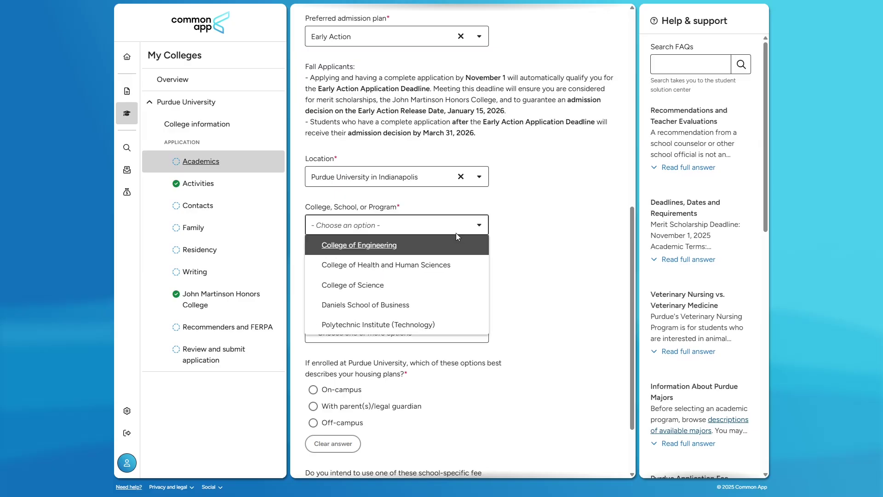
left_click(418, 244)
scroll(471, 251, "down", 1)
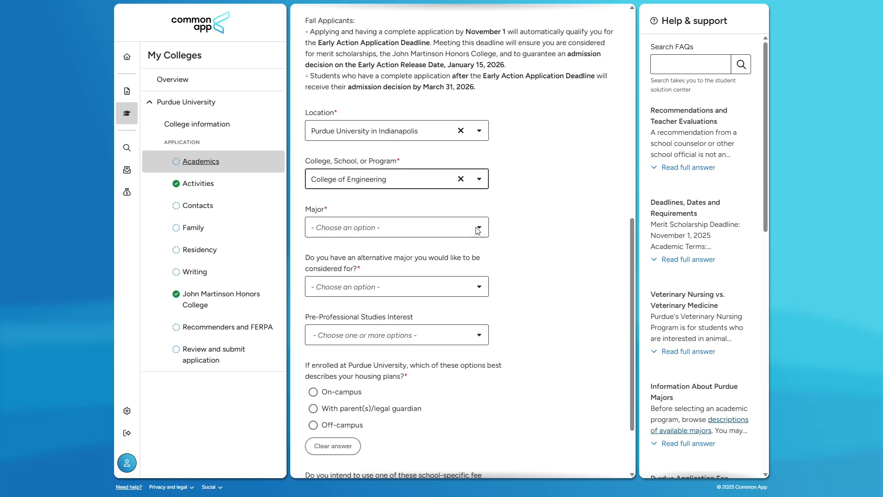
left_click(482, 230)
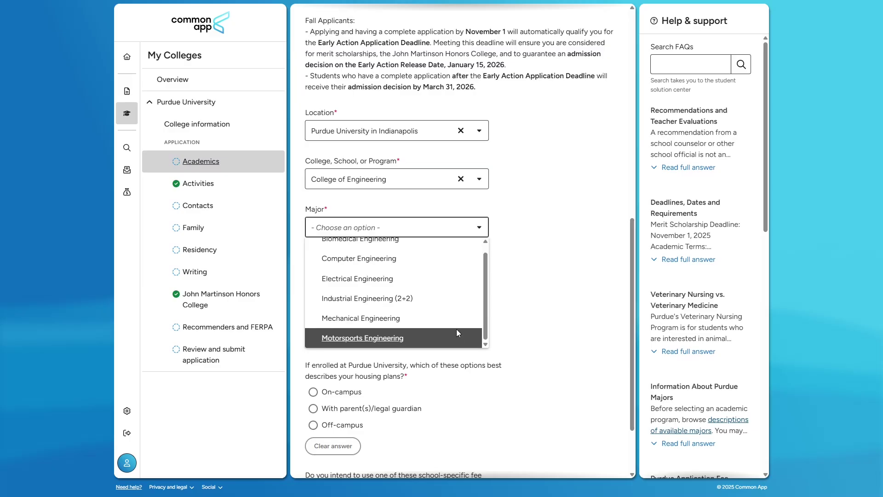
left_click(456, 333)
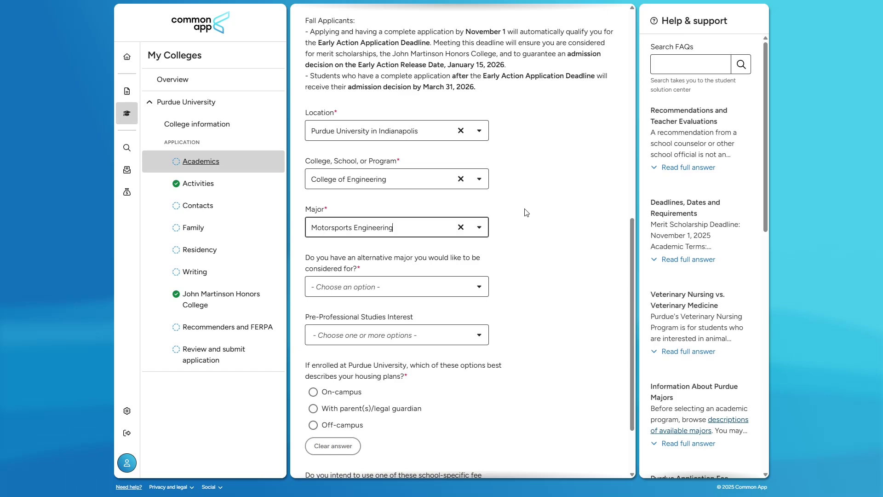
Step: Switch the location to Purdue University in West Lafayette and reselect College of Engineering
left_click(461, 130)
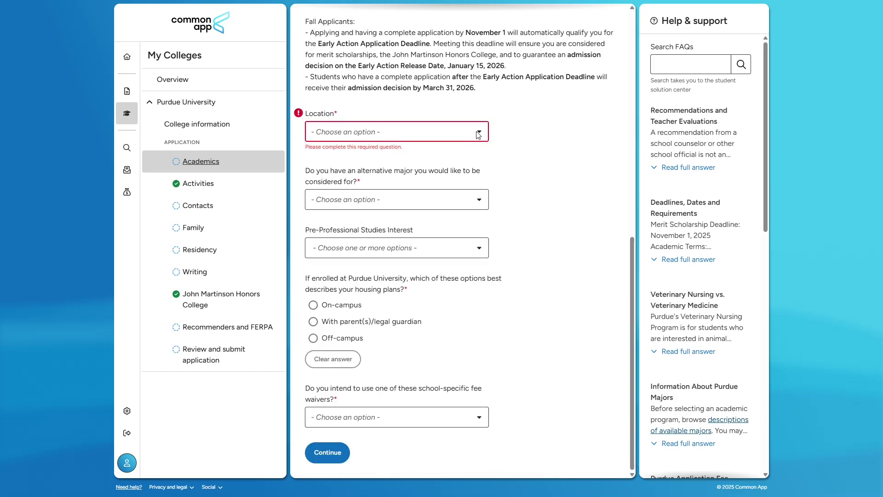
left_click(479, 133)
left_click(454, 167)
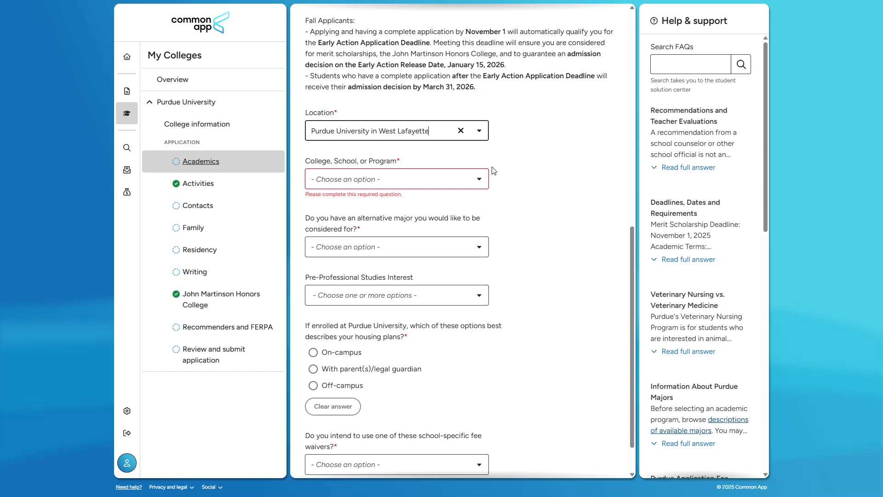
left_click(478, 177)
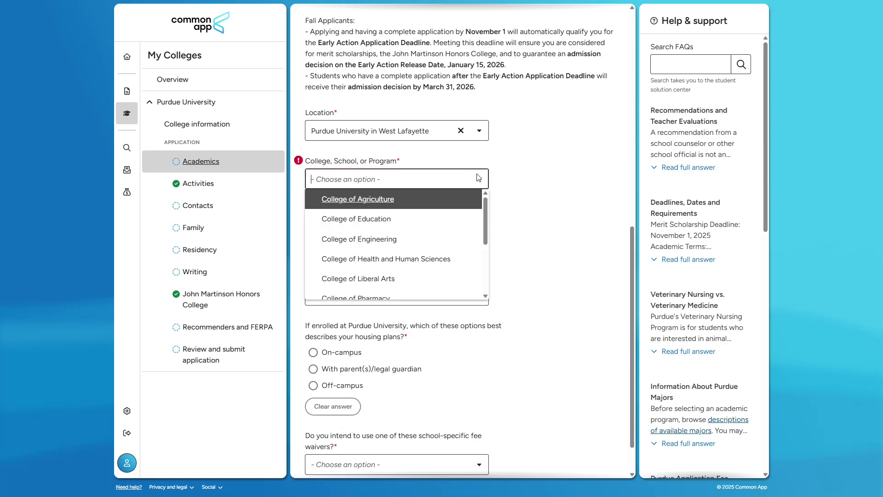
left_click(442, 235)
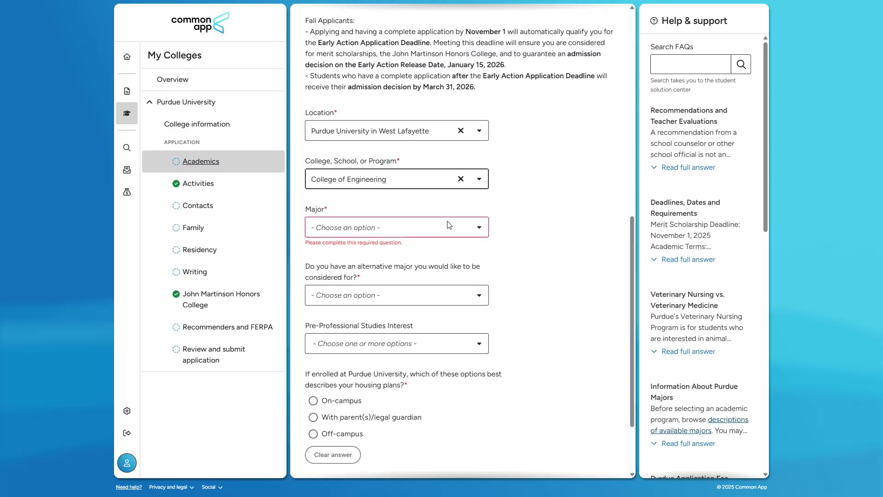
left_click(450, 225)
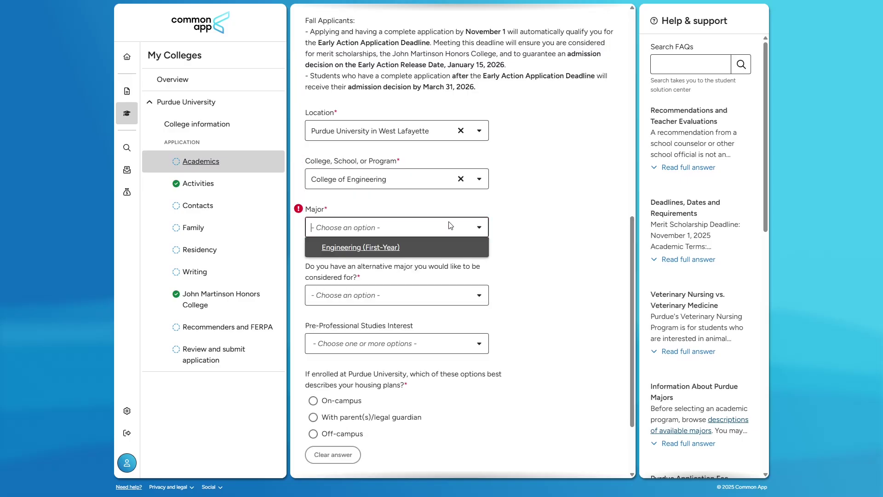
Step: Choose Engineering (First-Year) as major and Undecided within Engineering as area of interest
left_click(444, 248)
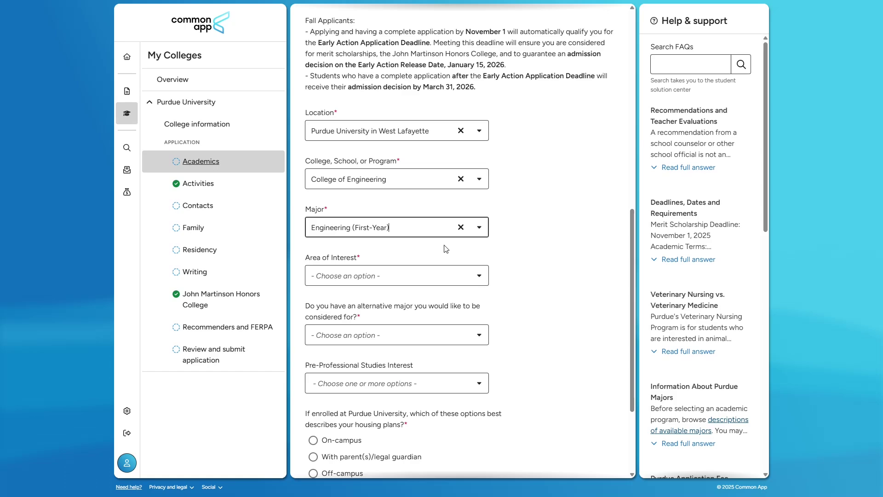
left_click_drag(303, 260, 364, 261)
left_click(404, 275)
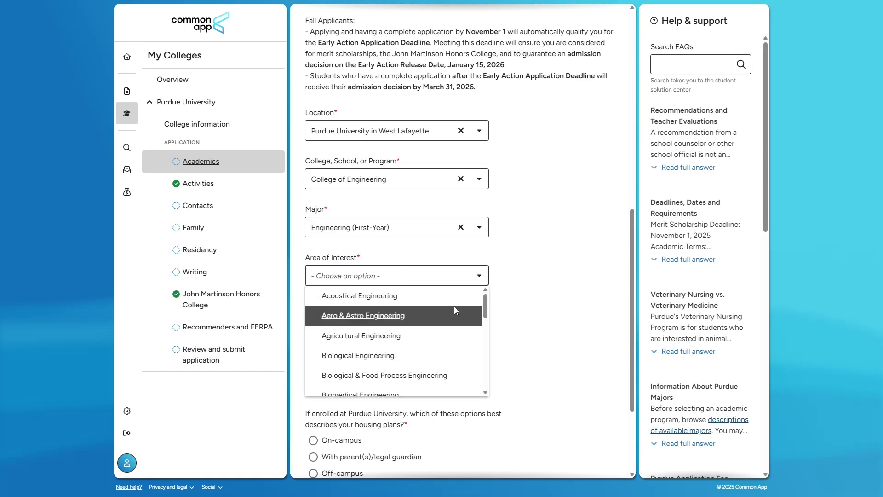
scroll(453, 315, "down", 2)
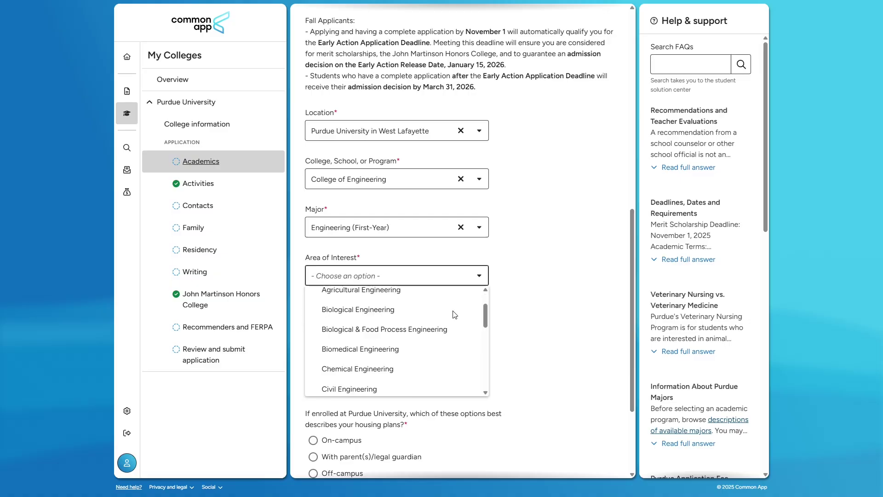
scroll(453, 327, "down", 3)
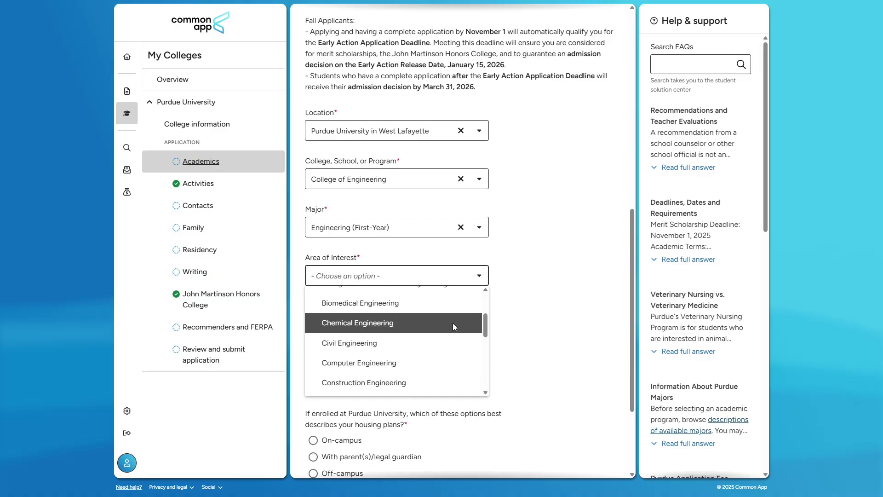
scroll(452, 325, "down", 2)
scroll(454, 328, "down", 3)
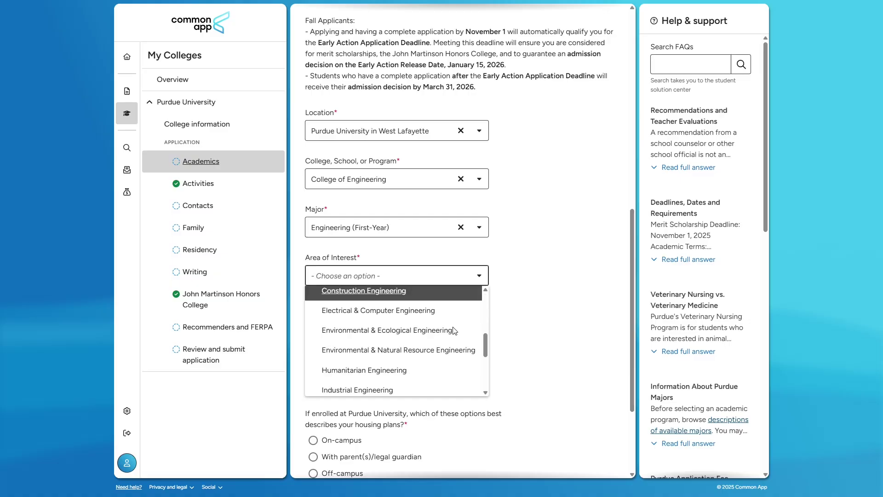
scroll(449, 342, "down", 3)
scroll(446, 366, "down", 3)
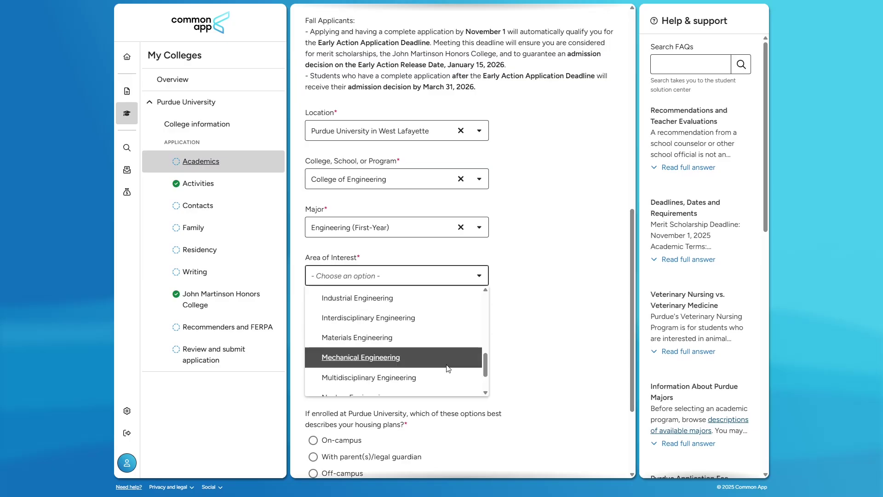
scroll(446, 365, "down", 3)
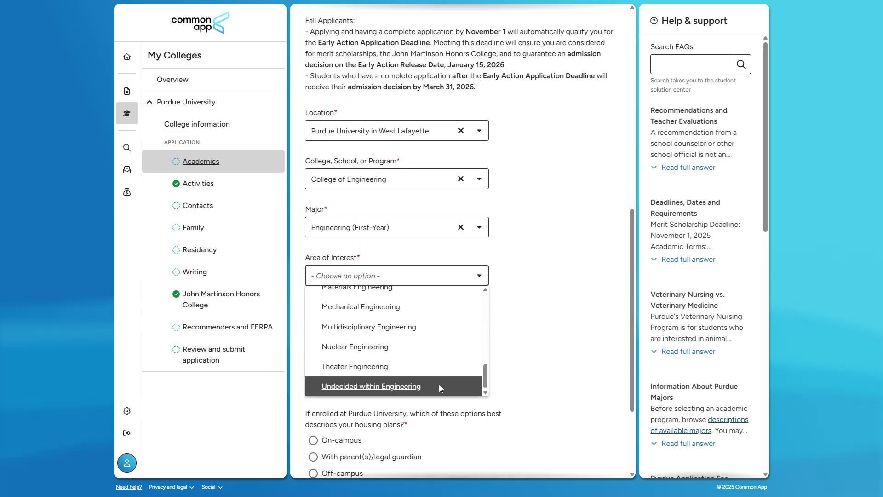
left_click(438, 385)
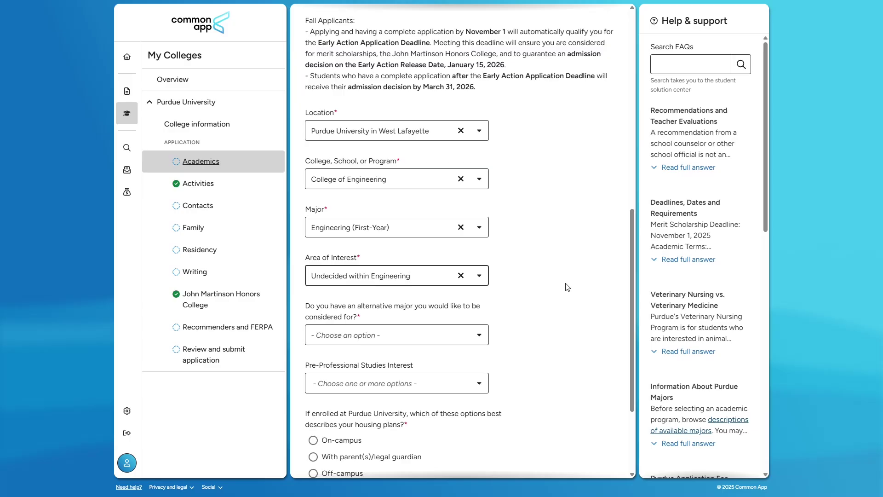
Step: Answer Yes to the question about choosing an alternative major
scroll(566, 285, "down", 1)
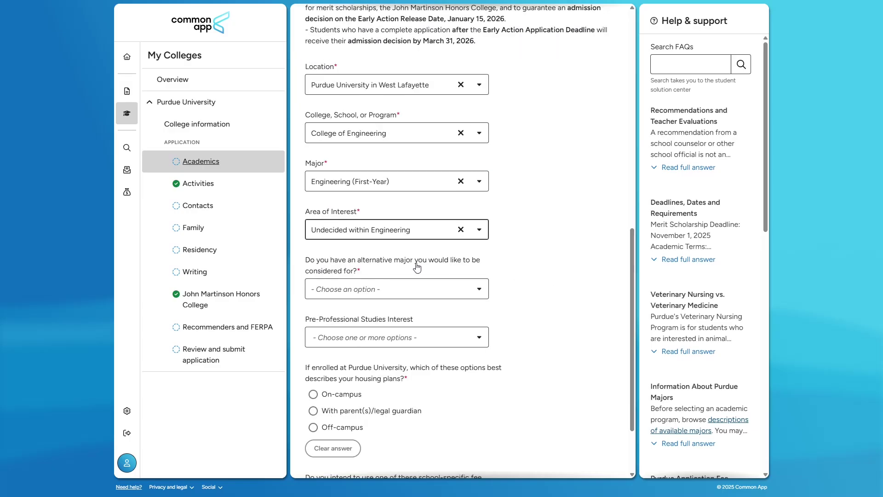
left_click(432, 290)
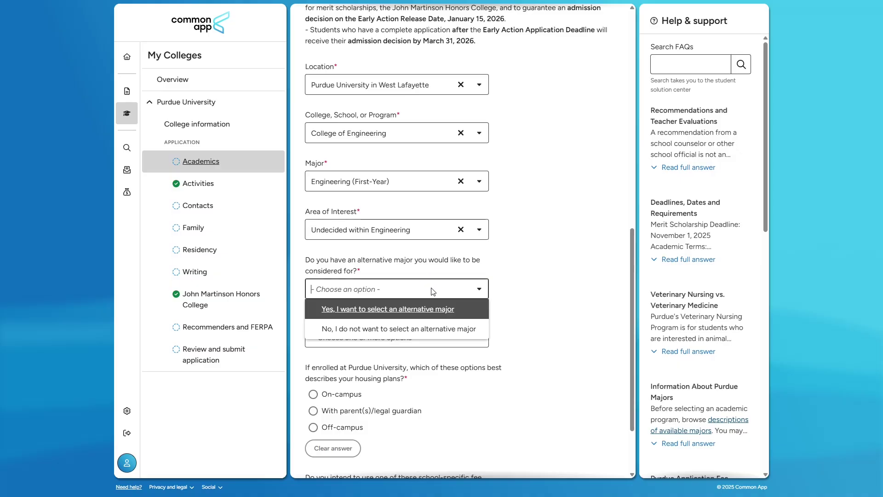
left_click(451, 307)
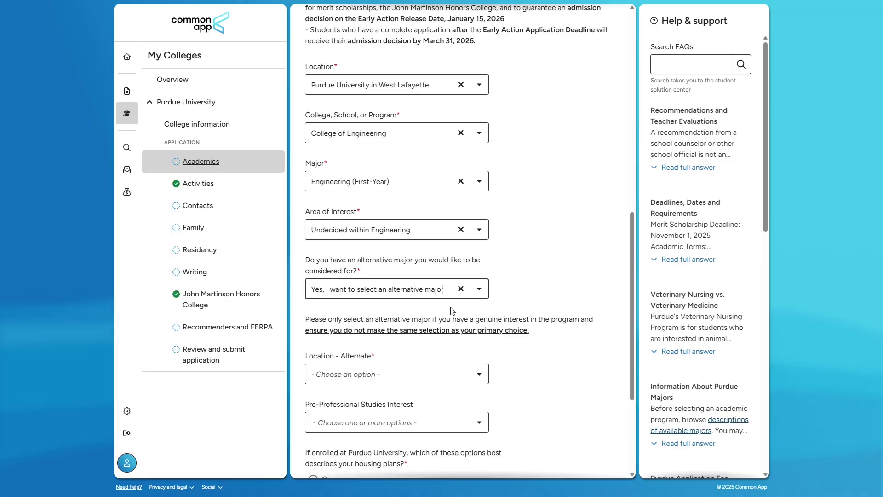
Step: Set the alternate to Purdue University in Indianapolis, College of Engineering, Motorsports Engineering
scroll(487, 297, "down", 2)
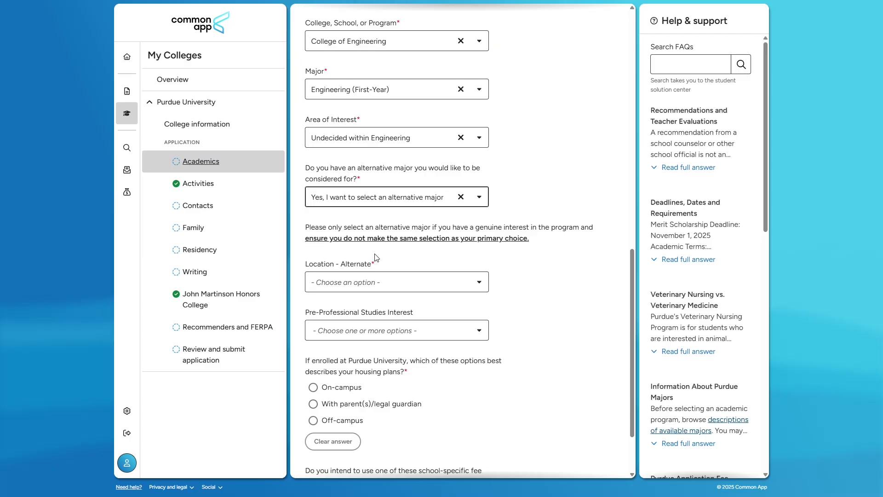
left_click(450, 284)
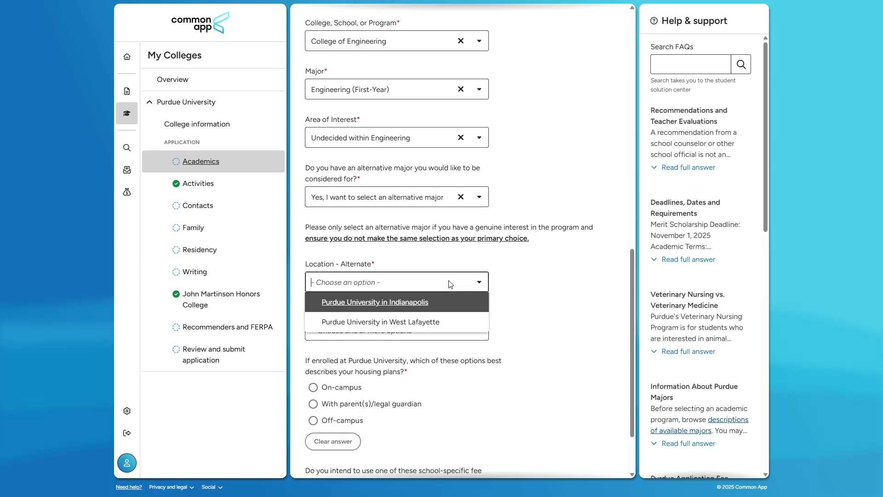
left_click(458, 303)
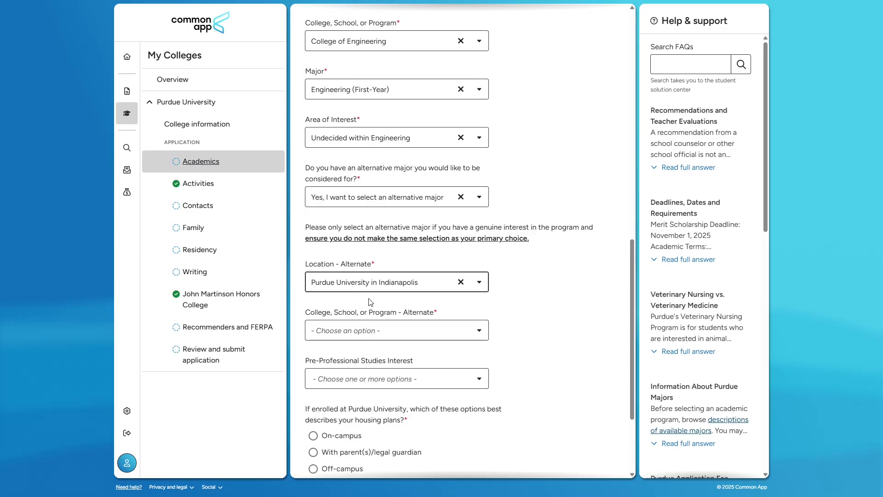
left_click(426, 327)
left_click(428, 350)
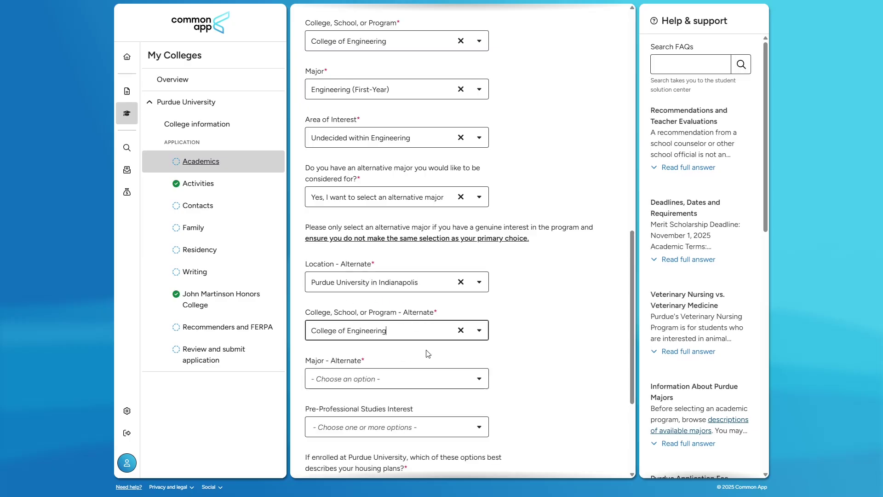
scroll(416, 341, "down", 1)
left_click(411, 336)
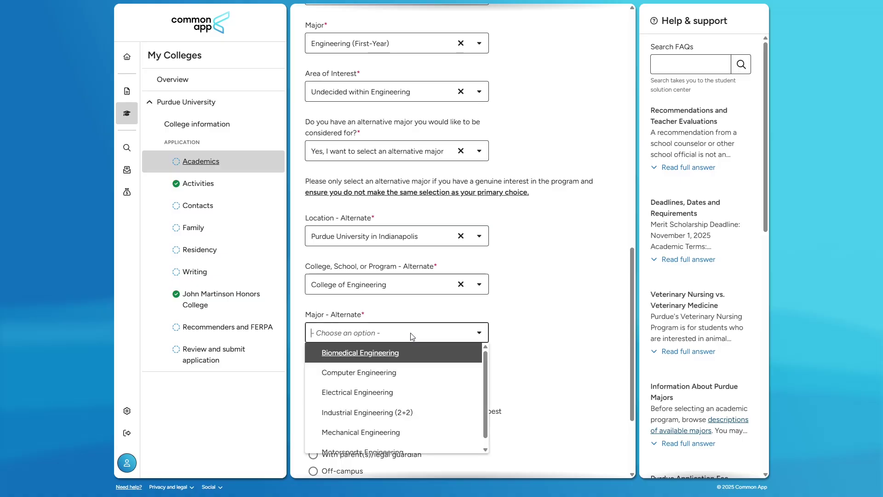
scroll(421, 396, "down", 1)
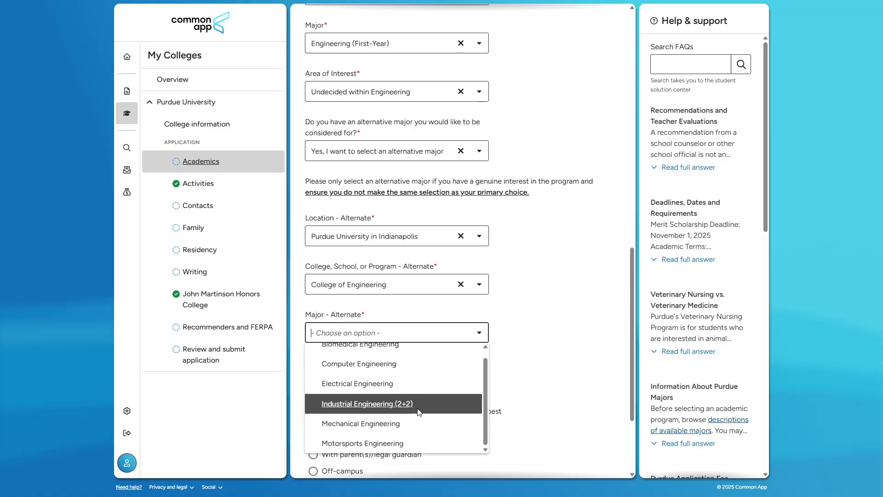
left_click(418, 439)
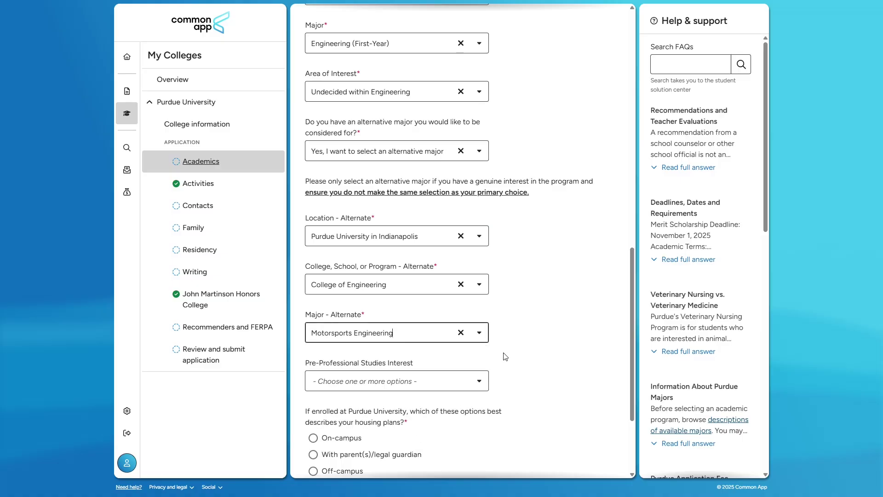